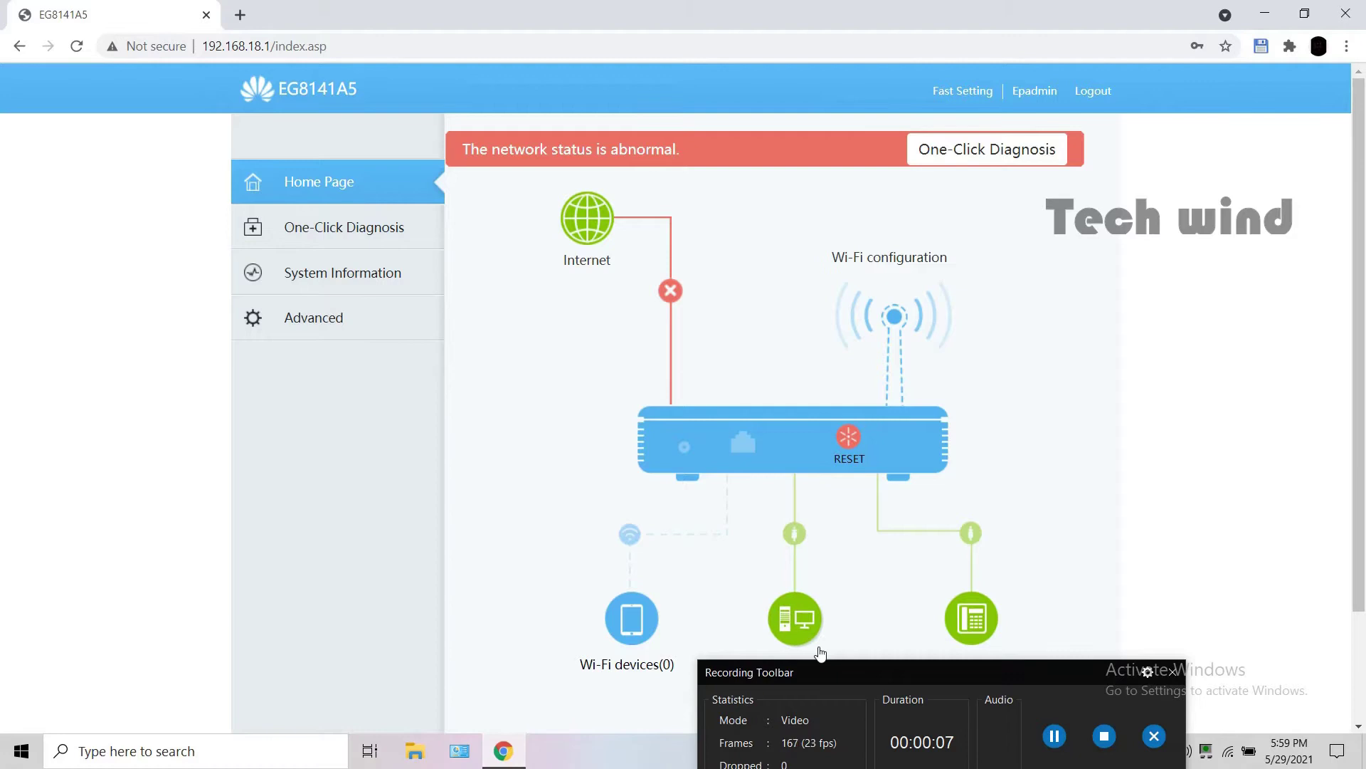
Step: Open the Advanced section to list the INTERNET and 2_VOIP_R_VID_1849 WAN connections
left_click_drag(820, 666, 797, 709)
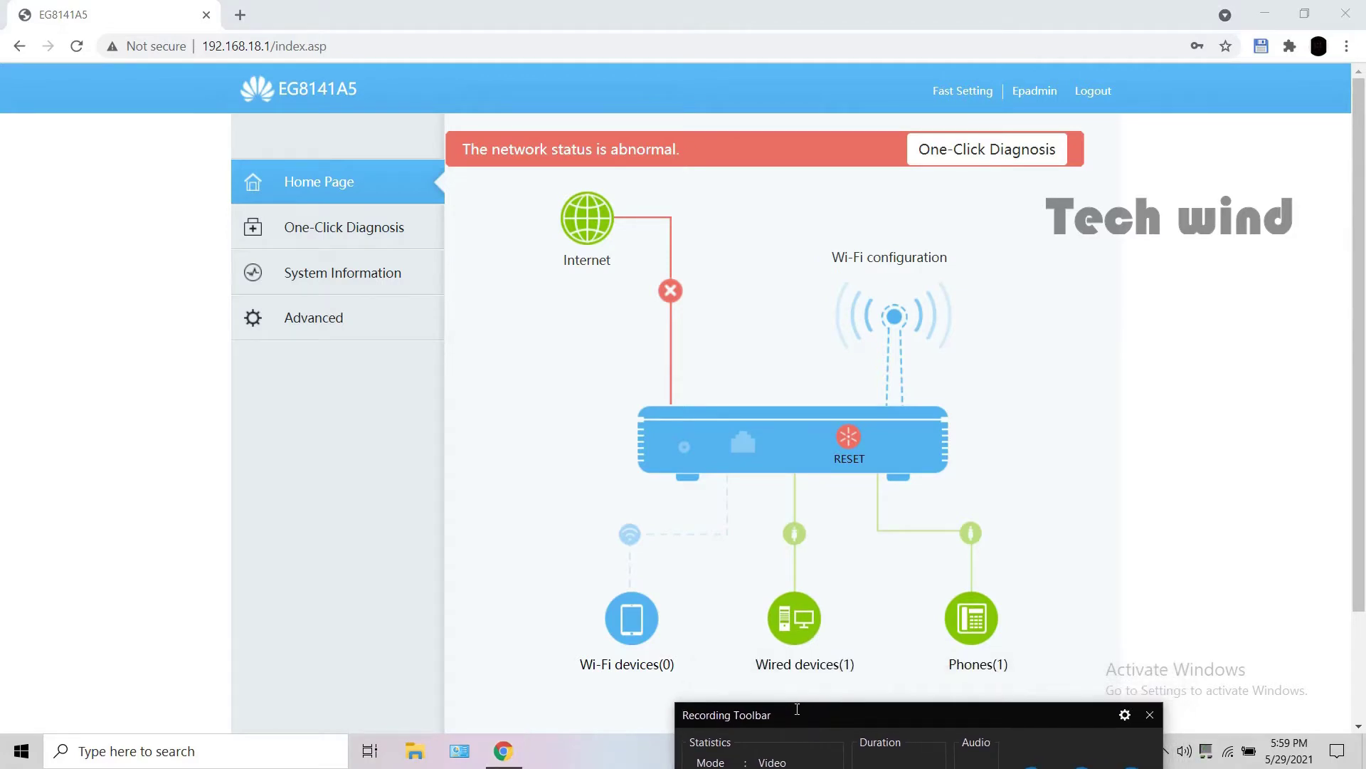
left_click(330, 322)
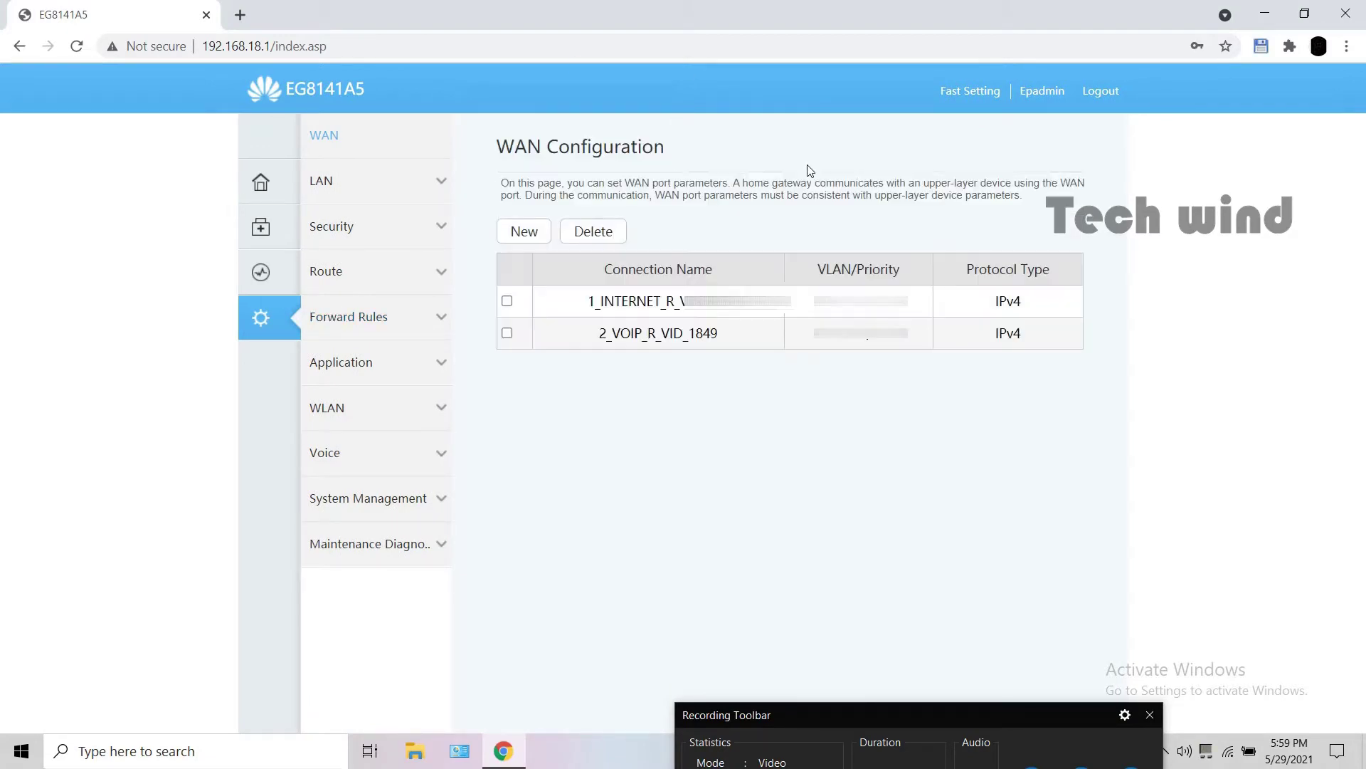
Step: Select the 2_VOIP_R_VID_1849 connection and scroll through its WAN settings form
left_click(507, 333)
scroll(484, 398, "down", 4)
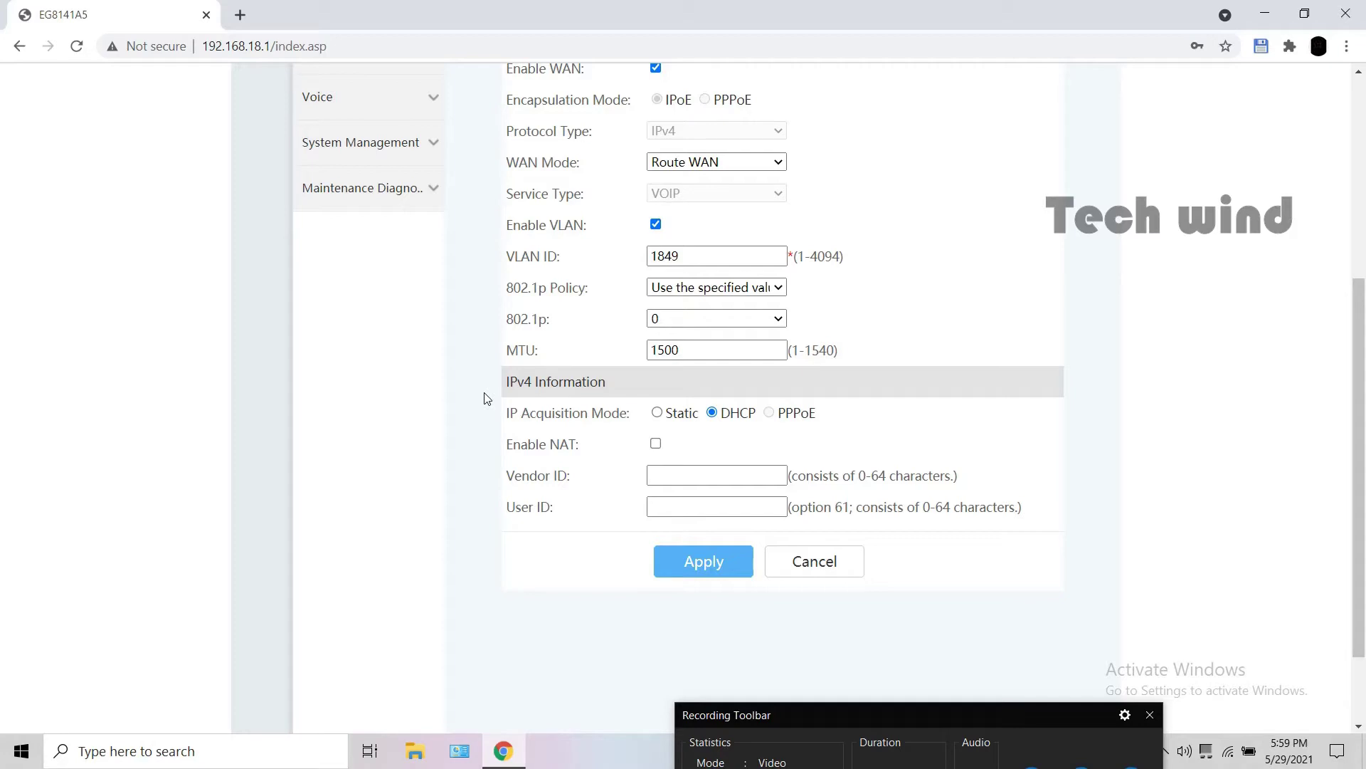
scroll(485, 398, "up", 1)
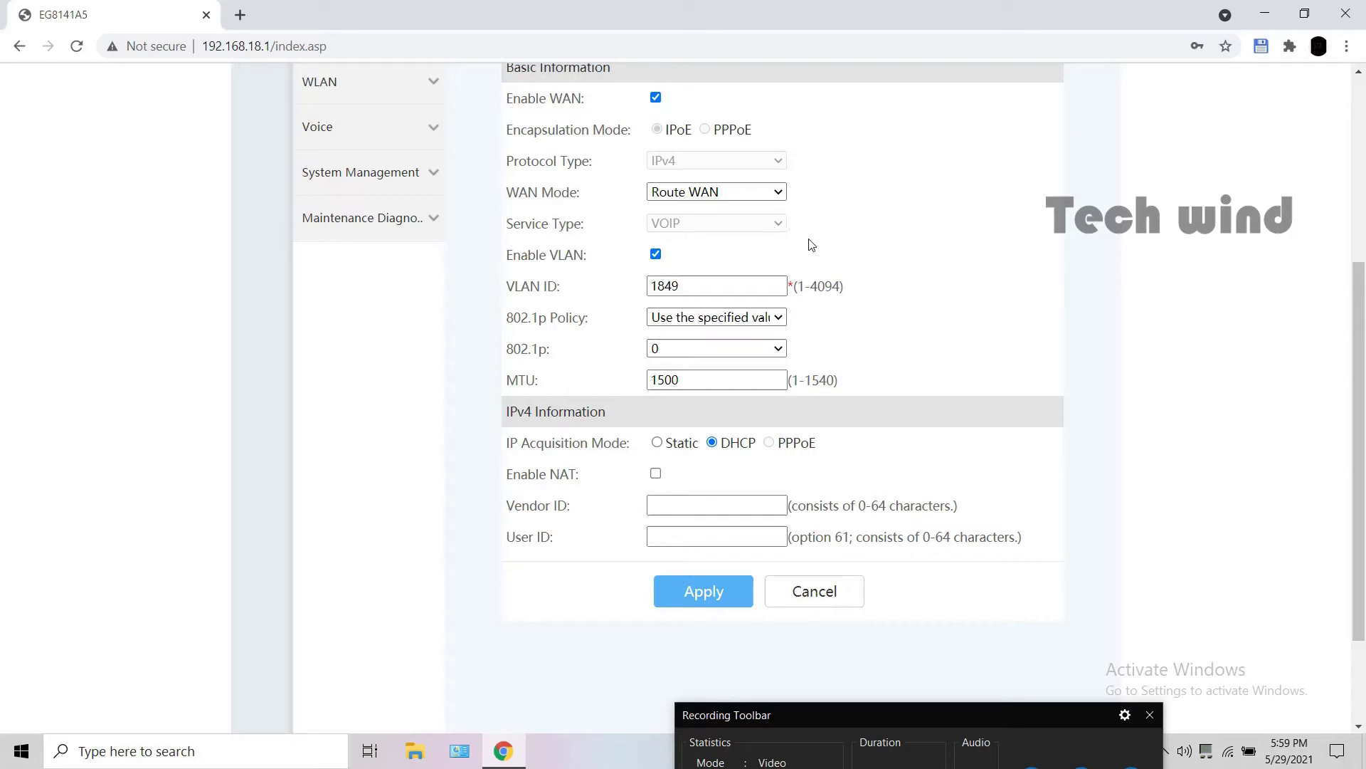
scroll(811, 244, "up", 5)
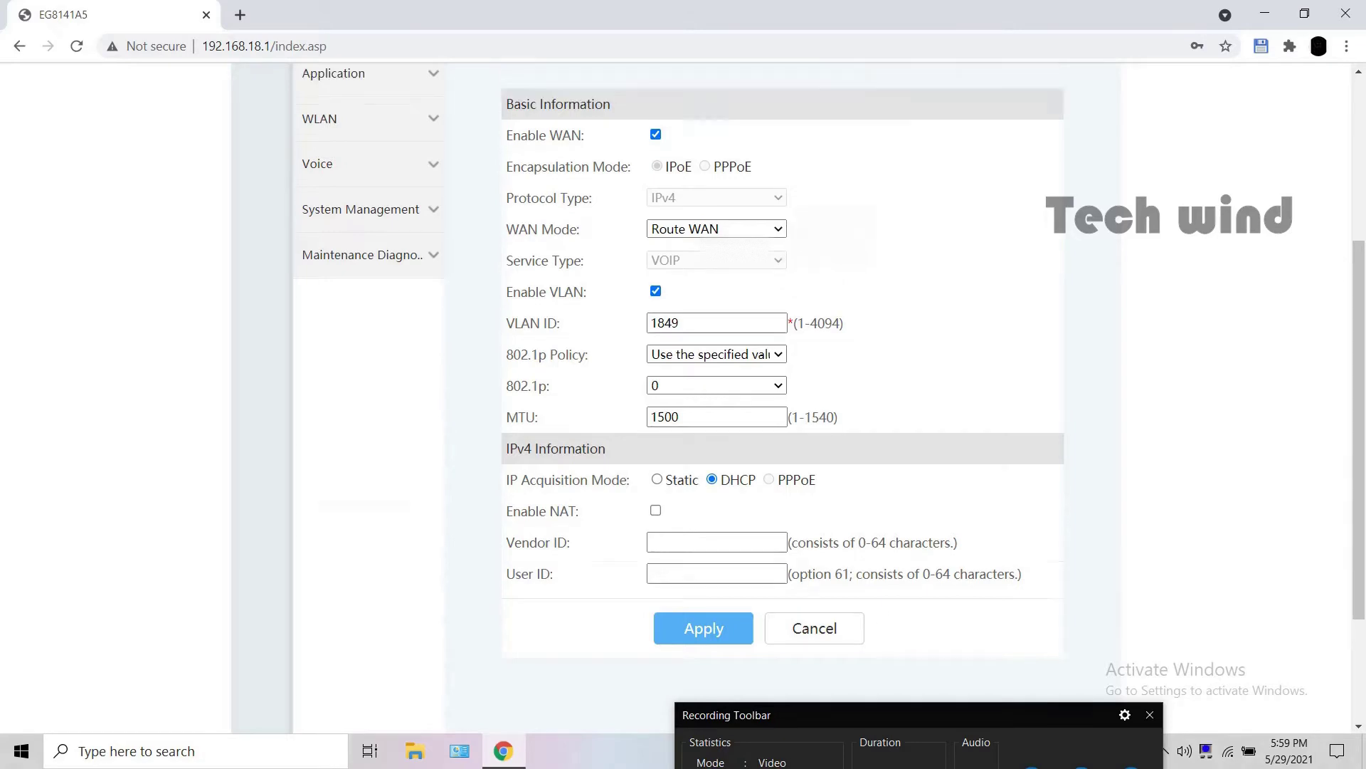
Step: Create a new WAN connection with service type VOIP_INTERNET
left_click(562, 229)
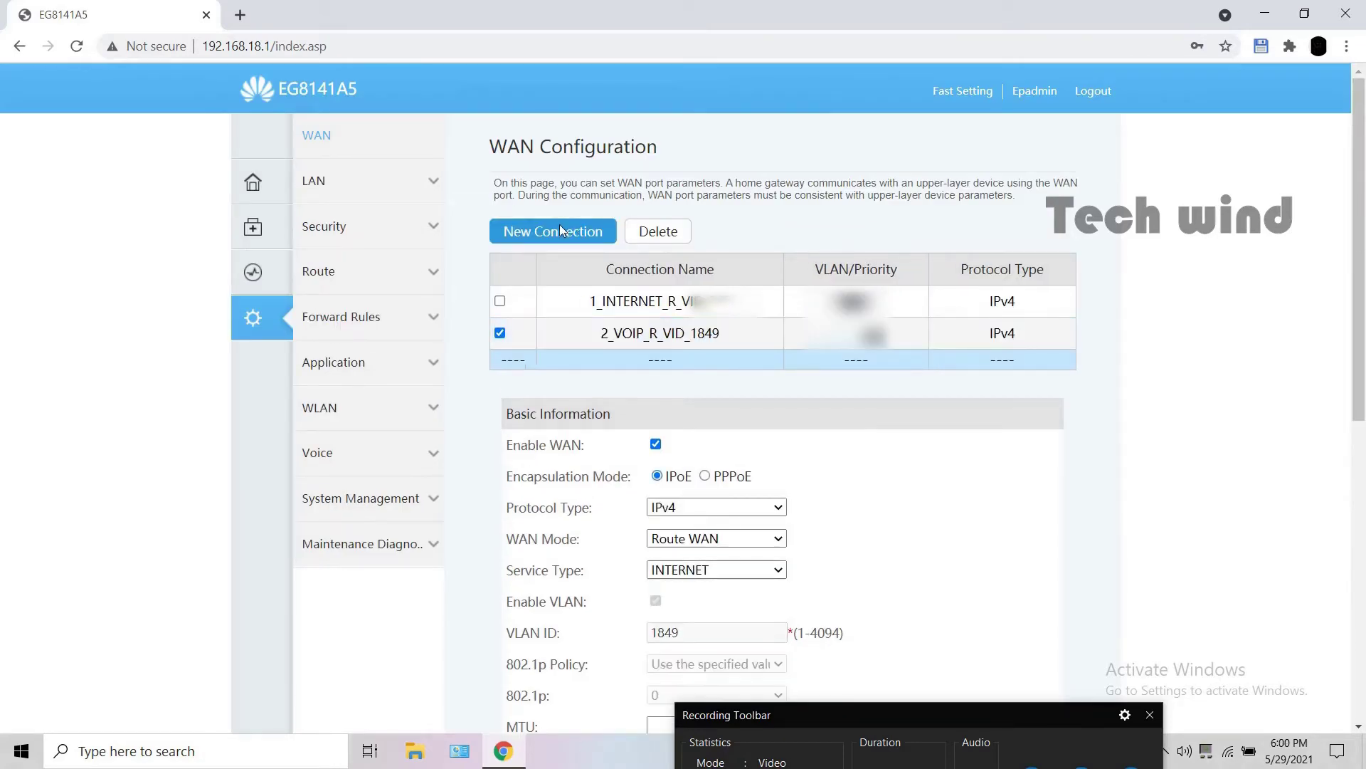
scroll(552, 373, "down", 5)
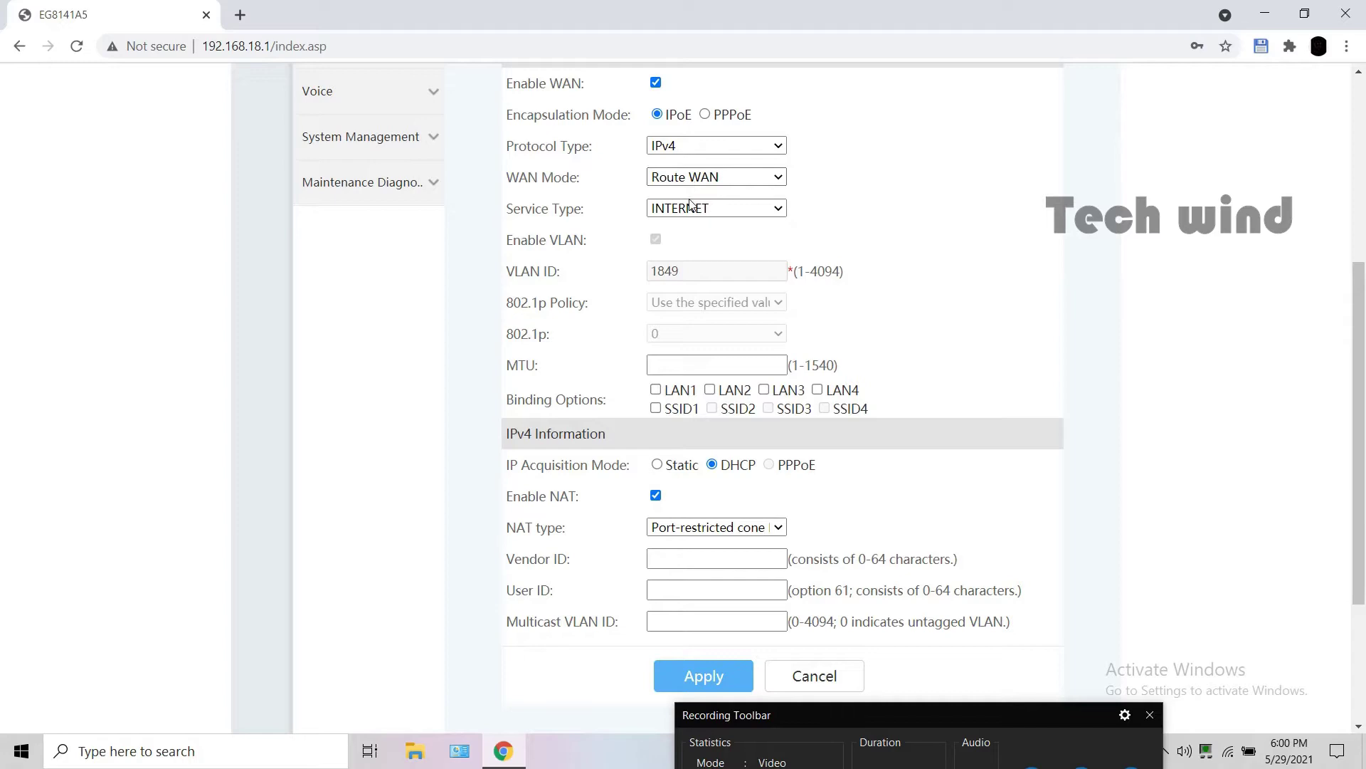
left_click(692, 208)
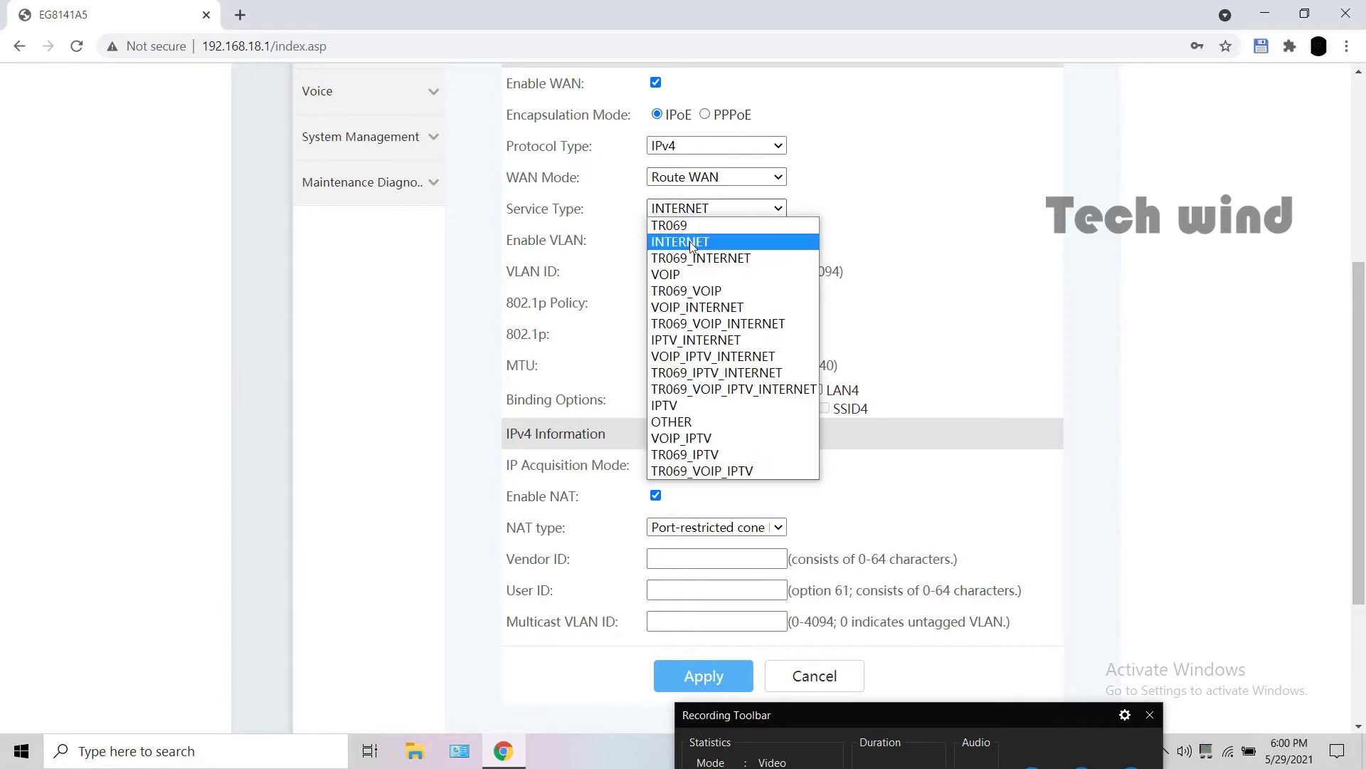
left_click(695, 307)
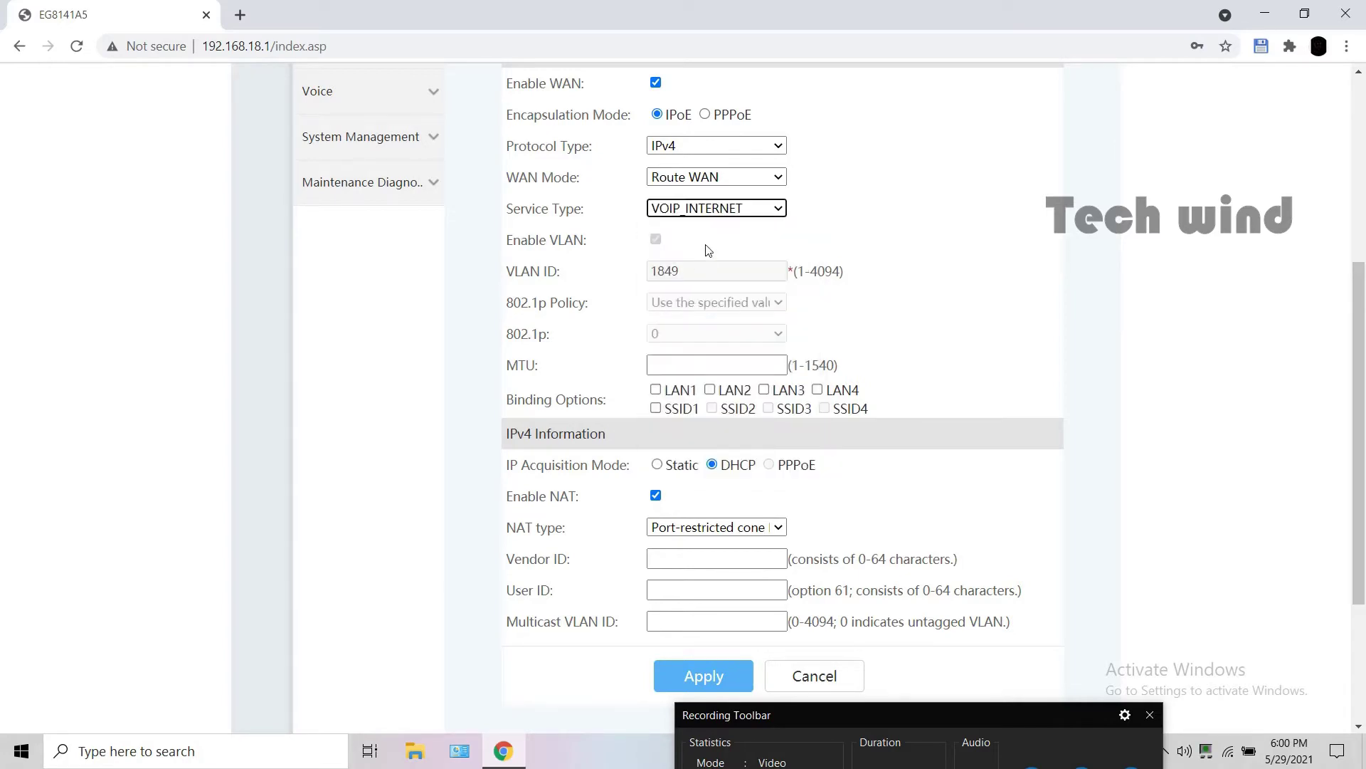
left_click(711, 211)
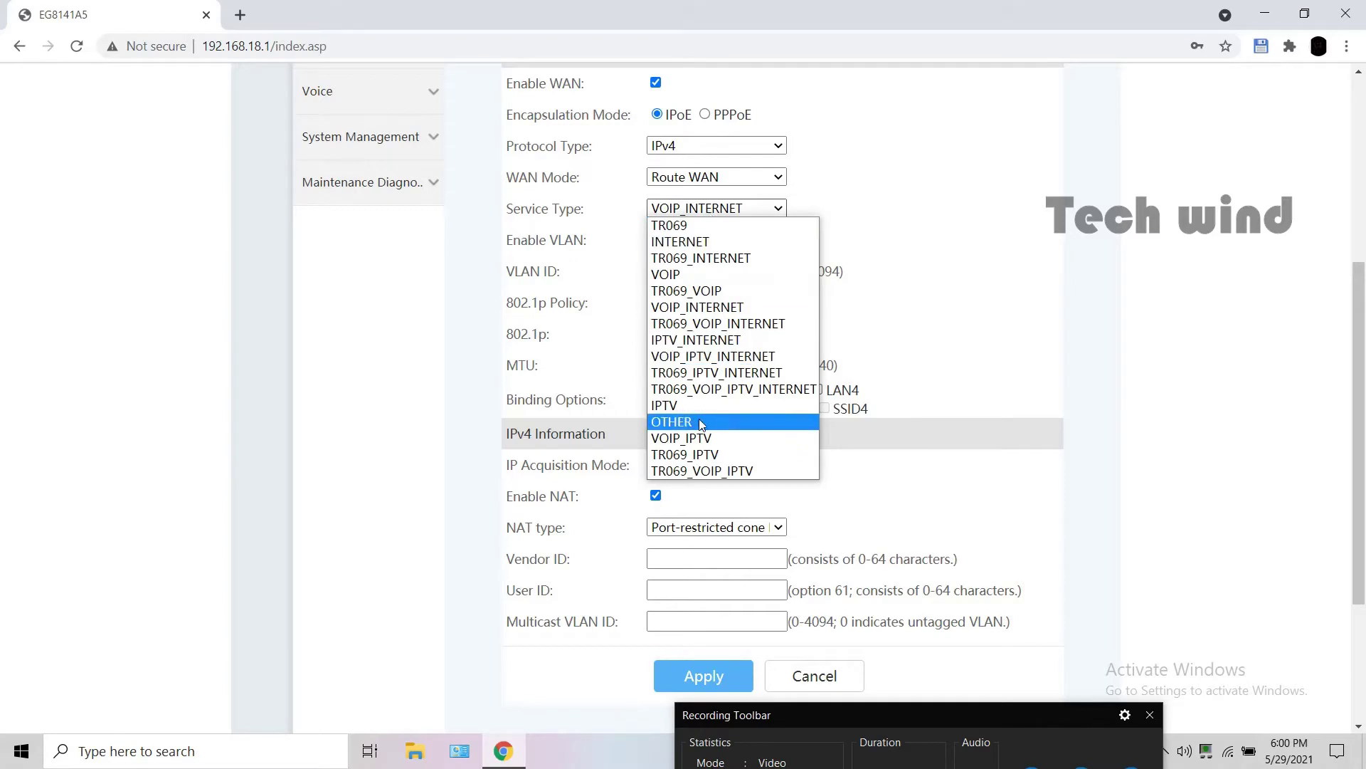
left_click(722, 307)
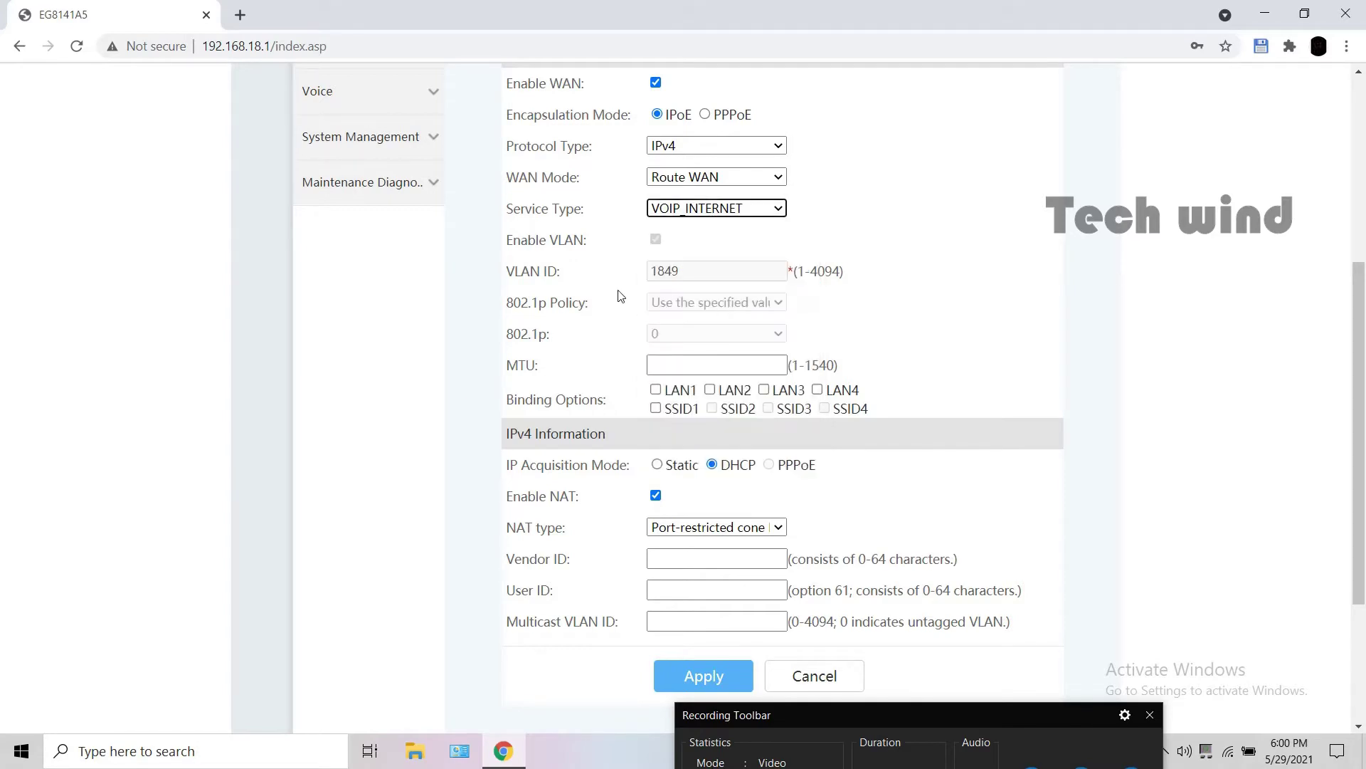
Step: Review the new connection form: VLAN ID 1849, DHCP addressing, NAT enabled
scroll(630, 244, "up", 1)
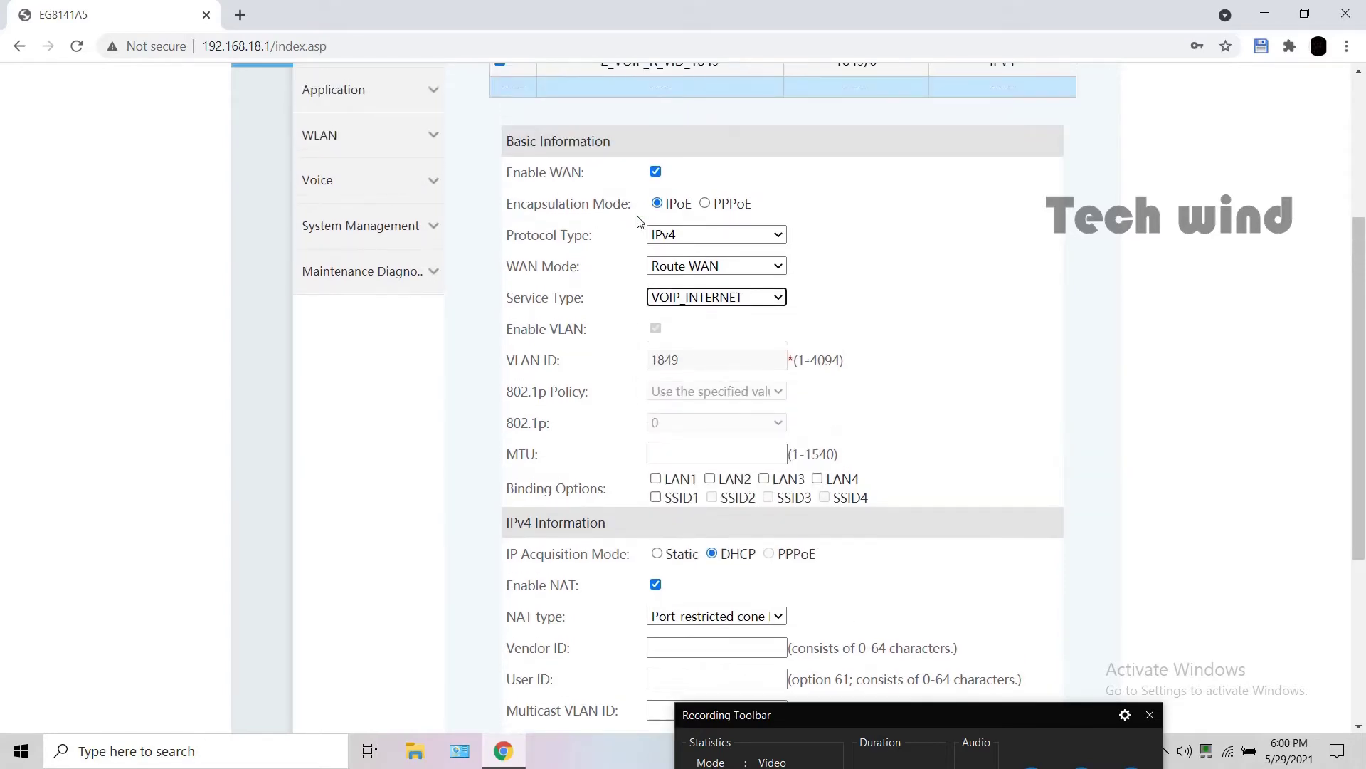
scroll(610, 242, "down", 1)
scroll(608, 241, "down", 1)
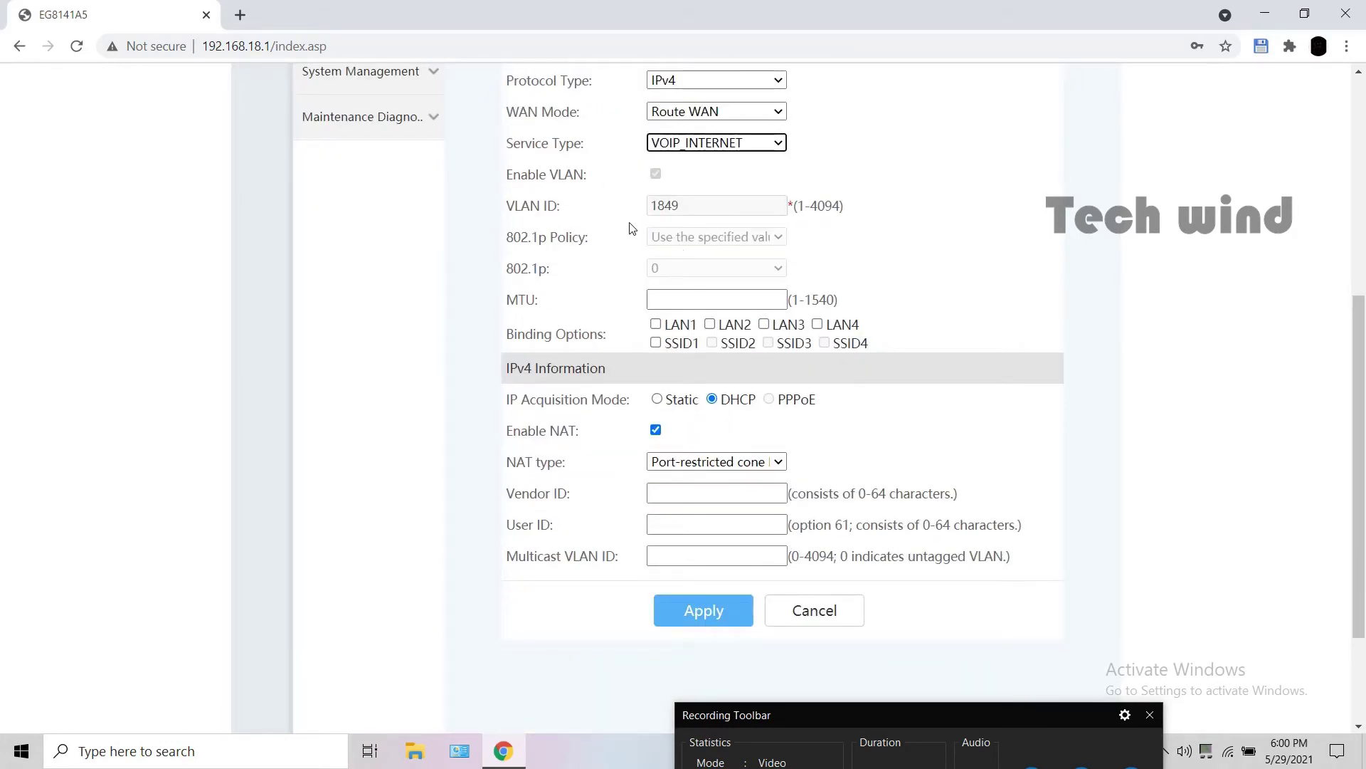
scroll(629, 232, "up", 1)
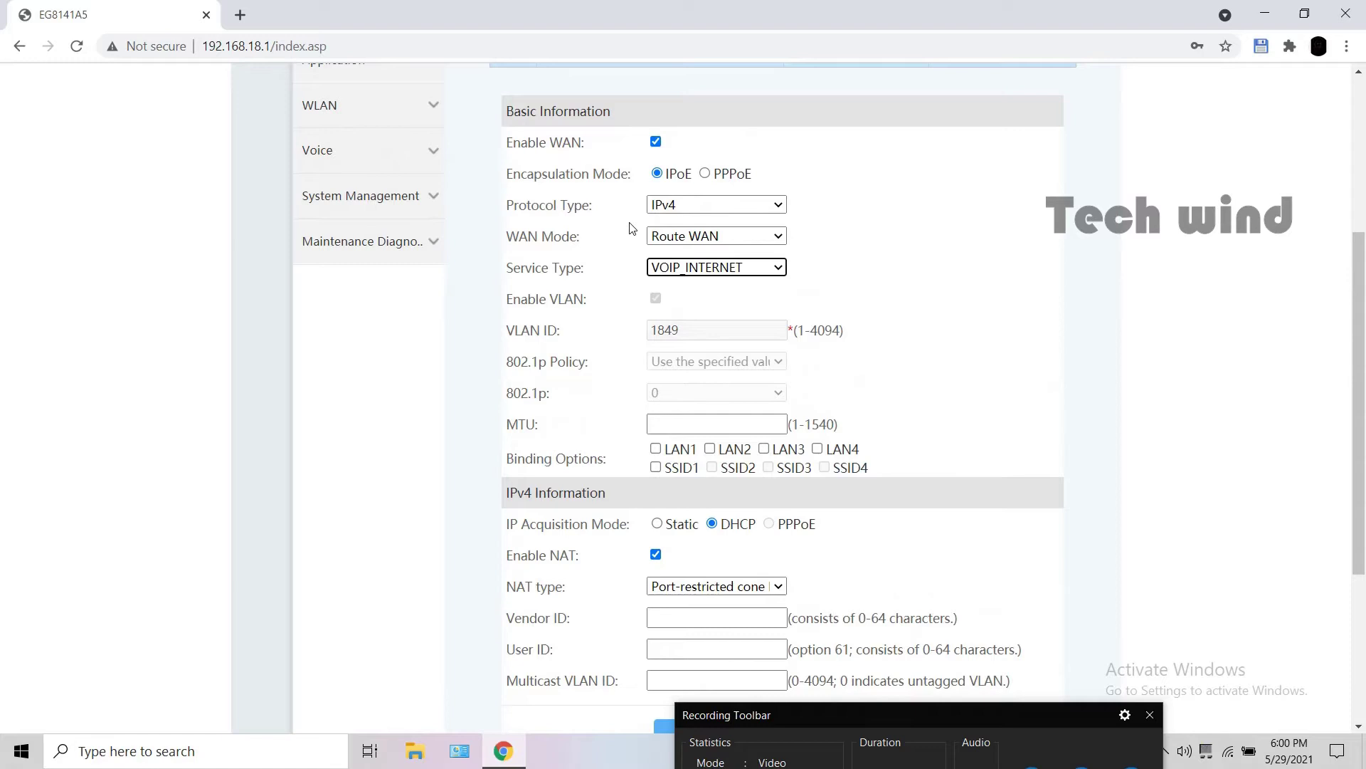
scroll(630, 226, "down", 2)
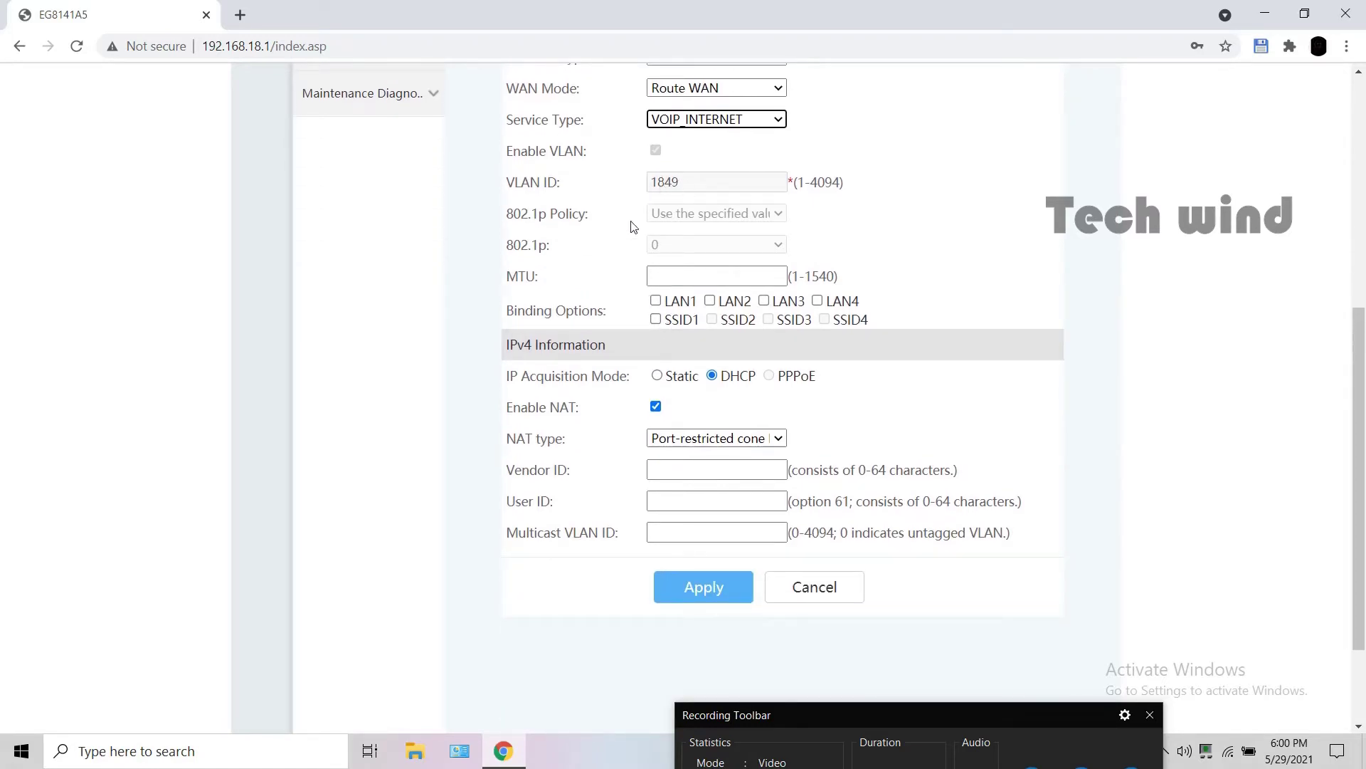
scroll(612, 285, "down", 2)
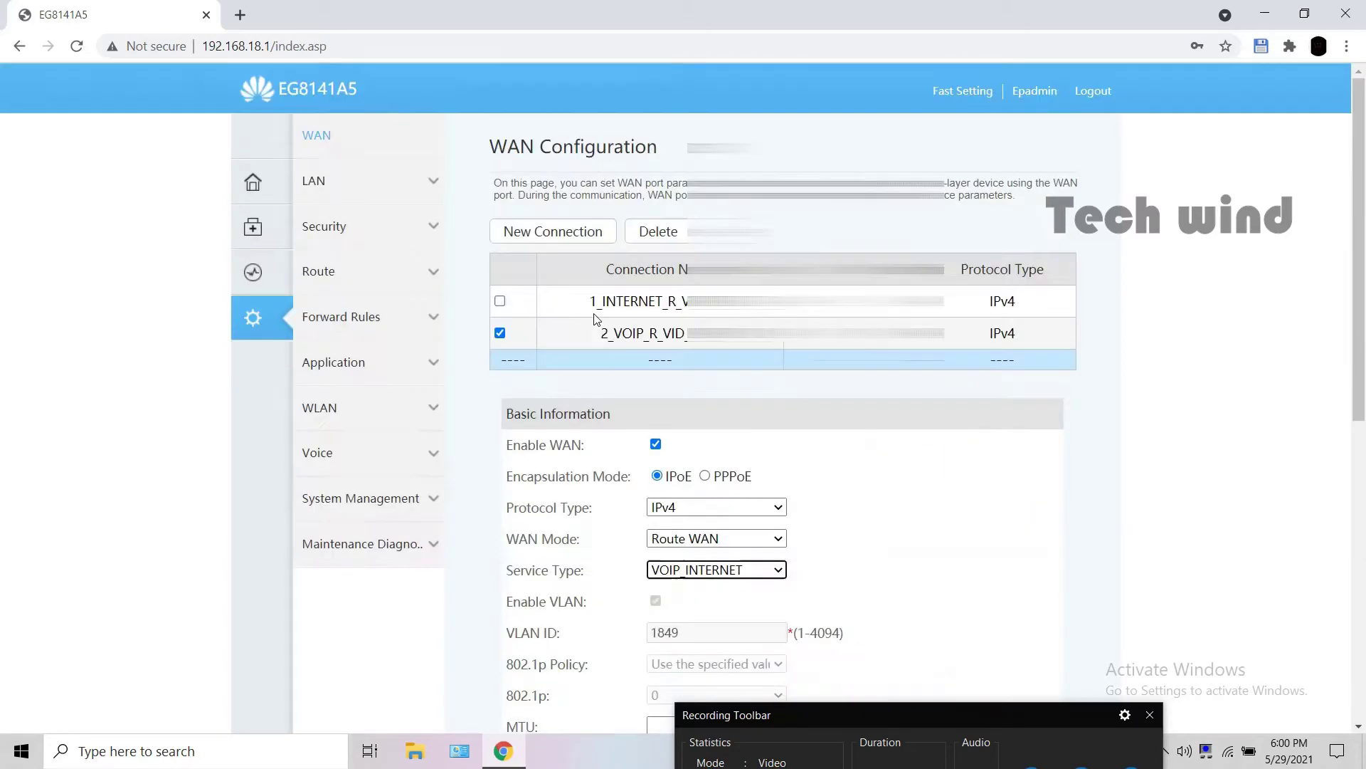
scroll(597, 319, "up", 8)
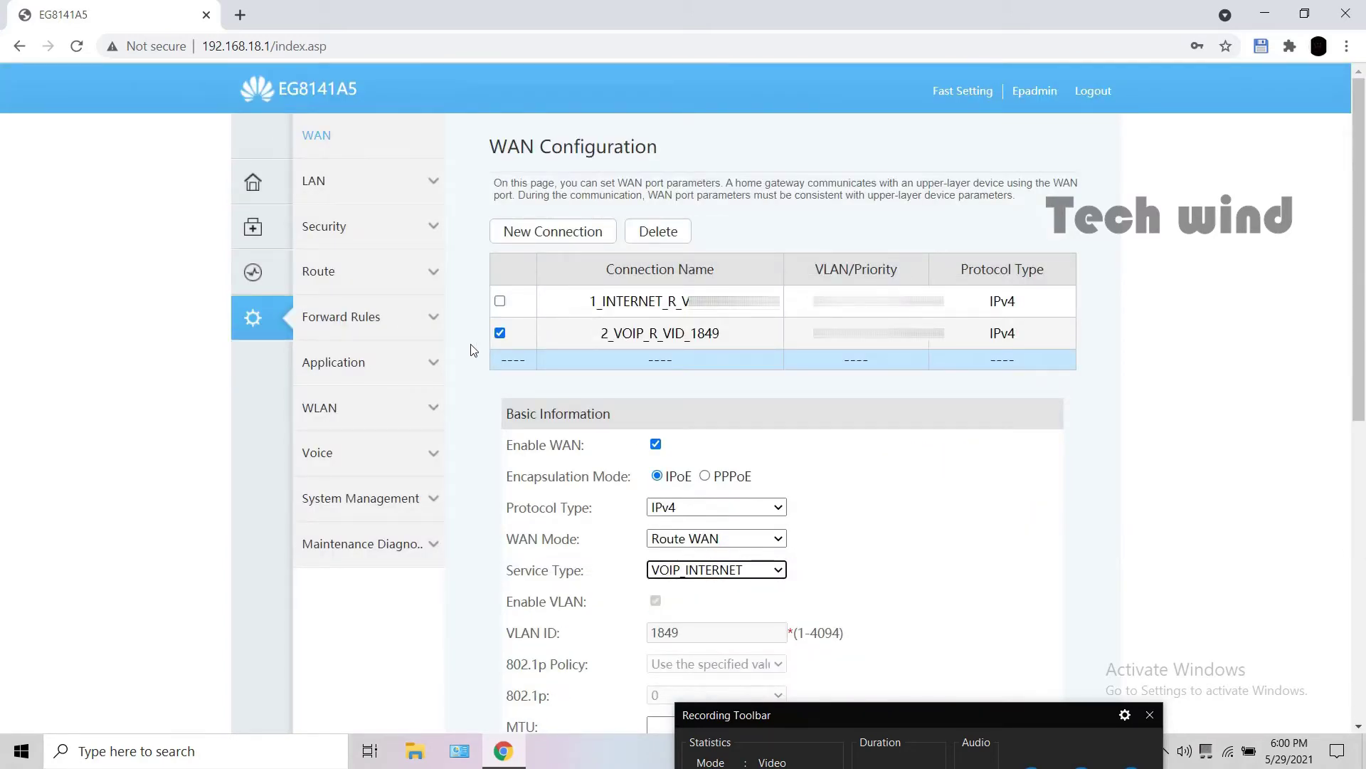
Step: Open the LAN Layer 2/3 Port Configuration page showing LAN1 through LAN4 checked
left_click(784, 715)
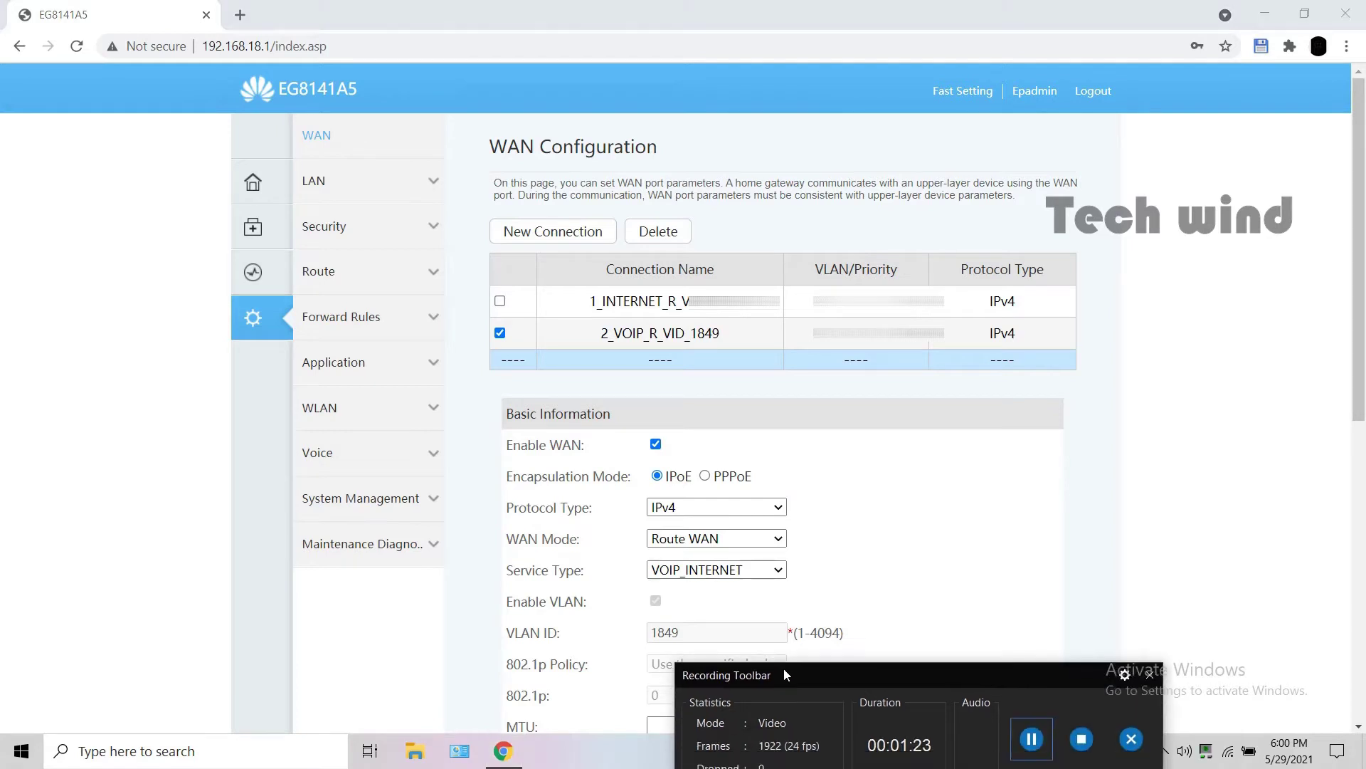
left_click(1029, 739)
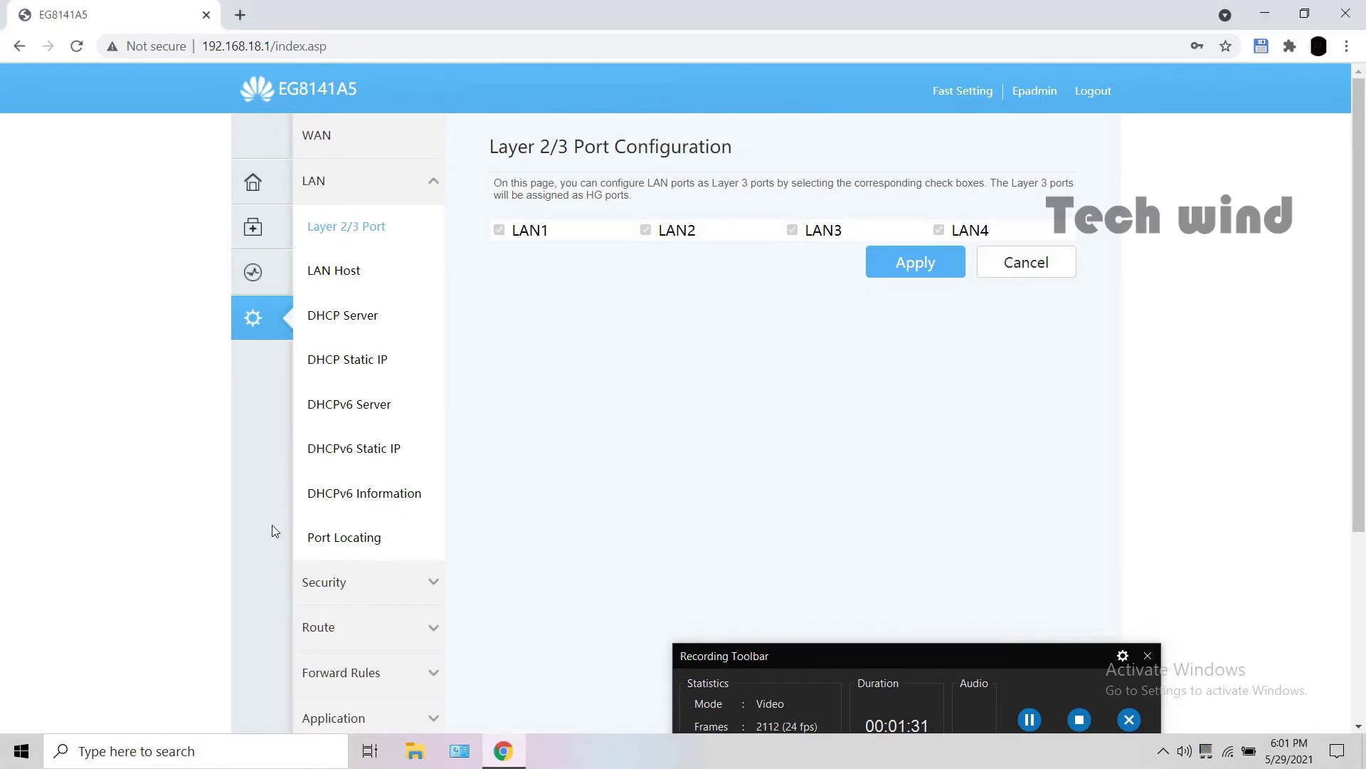
Step: Expand Route and open the IPv4 Static Route page, which has no entries
scroll(459, 492, "down", 2)
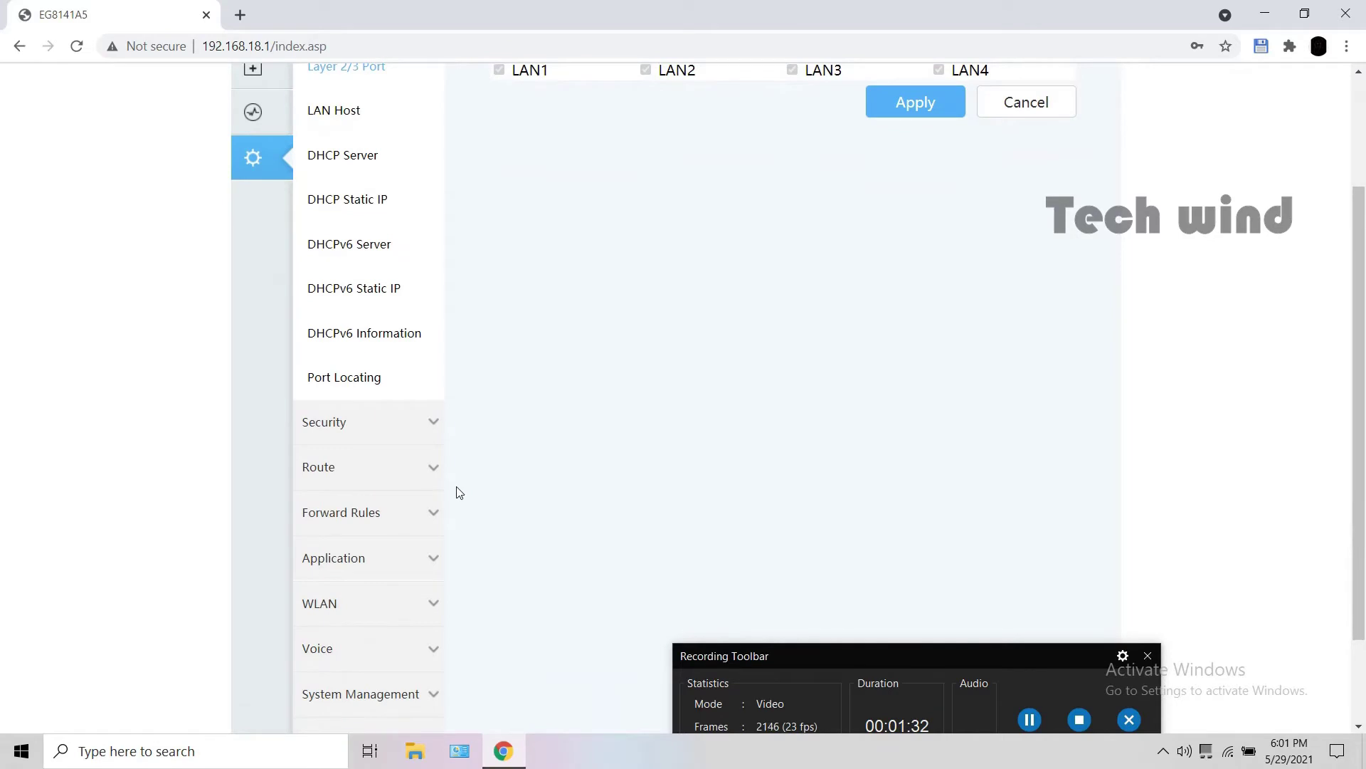
left_click(403, 471)
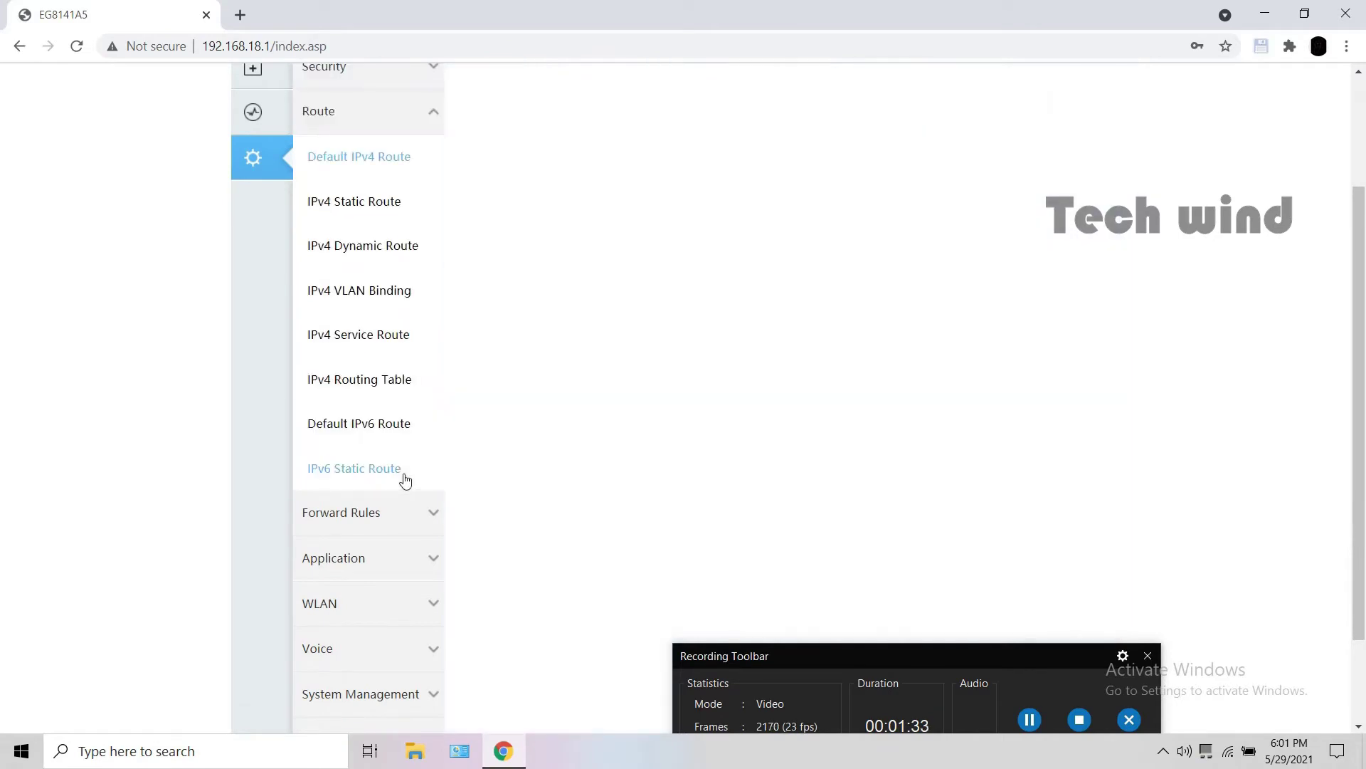
left_click(345, 217)
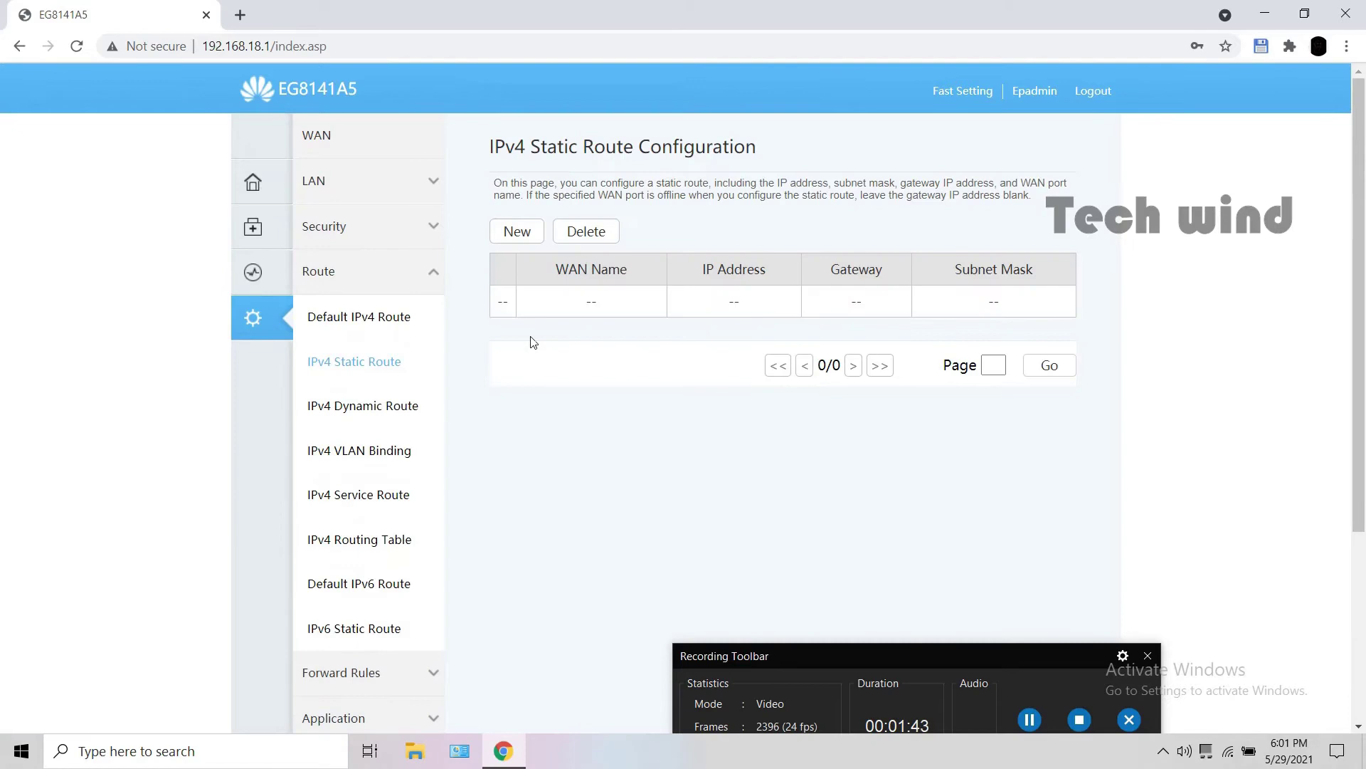
Step: Add a new static route with destination IP address 72.0.0.0
left_click(531, 238)
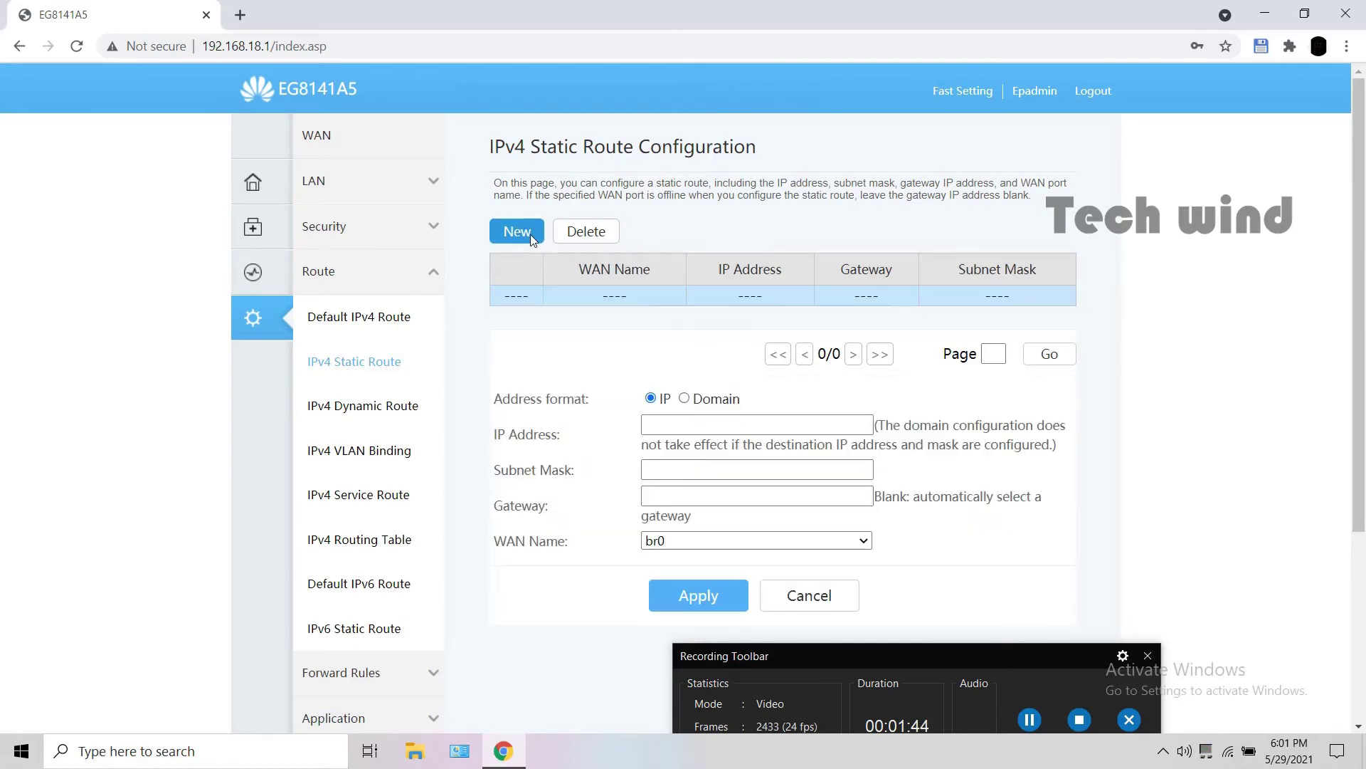
scroll(617, 327, "down", 2)
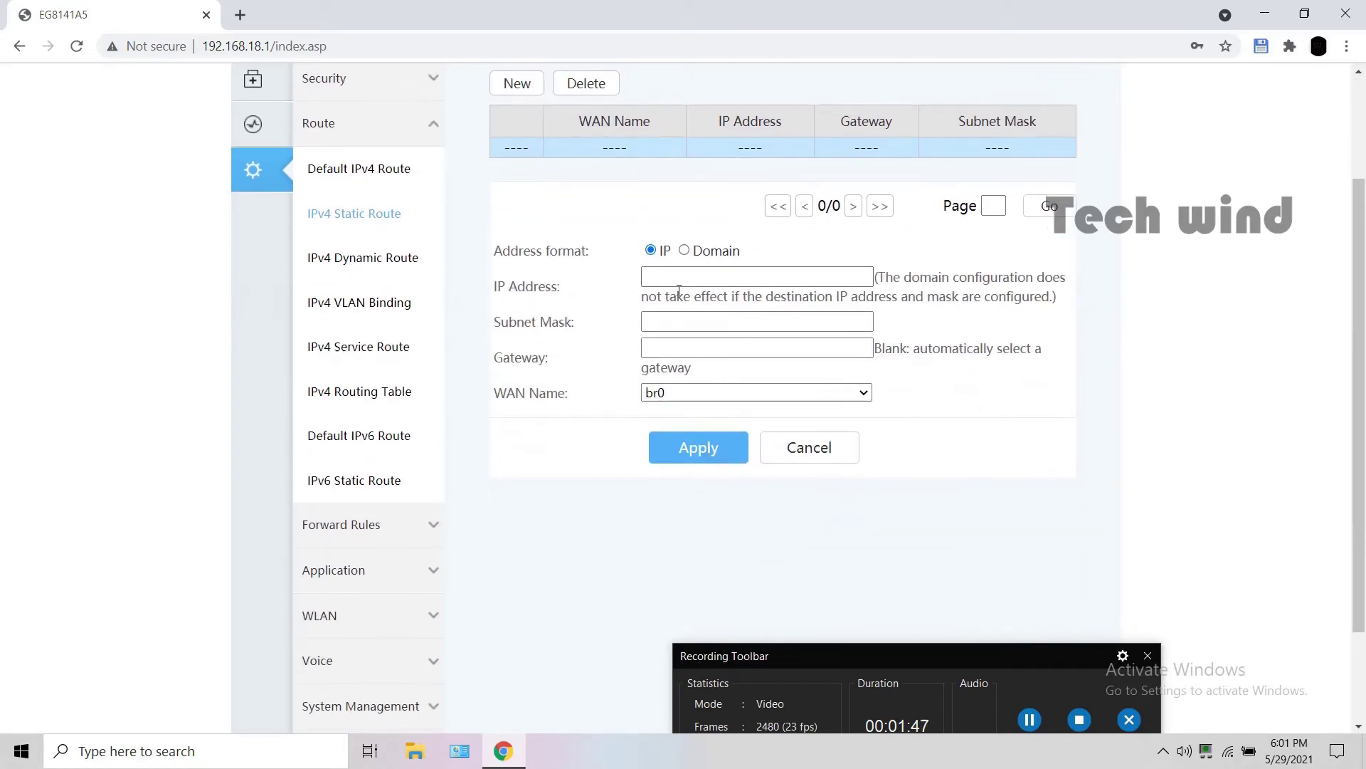
left_click(677, 284)
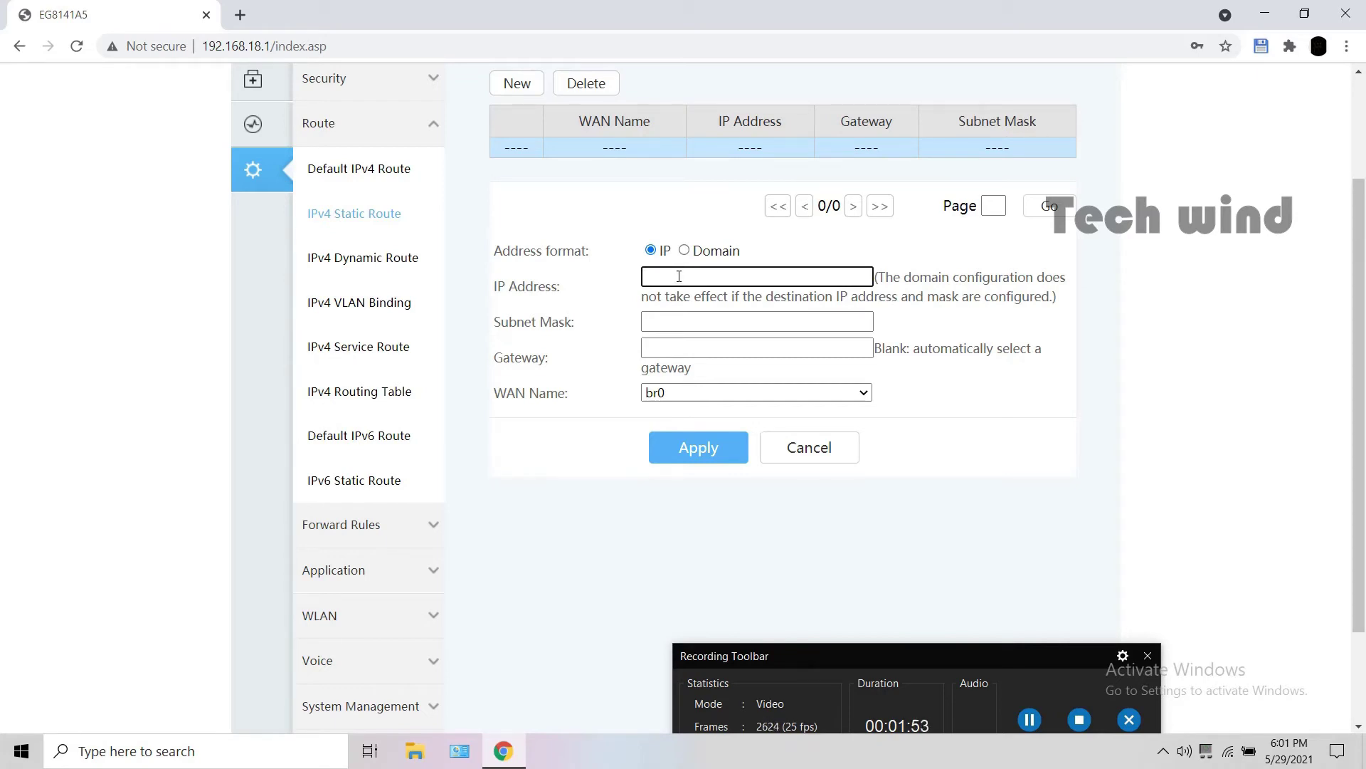
type("10.")
type("0.0")
type(".0")
key("BackSpace")
key("BackSpace")
key("BackSpace")
key("BackSpace")
key("BackSpace")
key("BackSpace")
key("BackSpace")
key("BackSpace")
type("72.0.")
type(".0")
Step: Enter subnet mask 255.0.0.0 and gateway 192.168.1.1 for the route
left_click(714, 318)
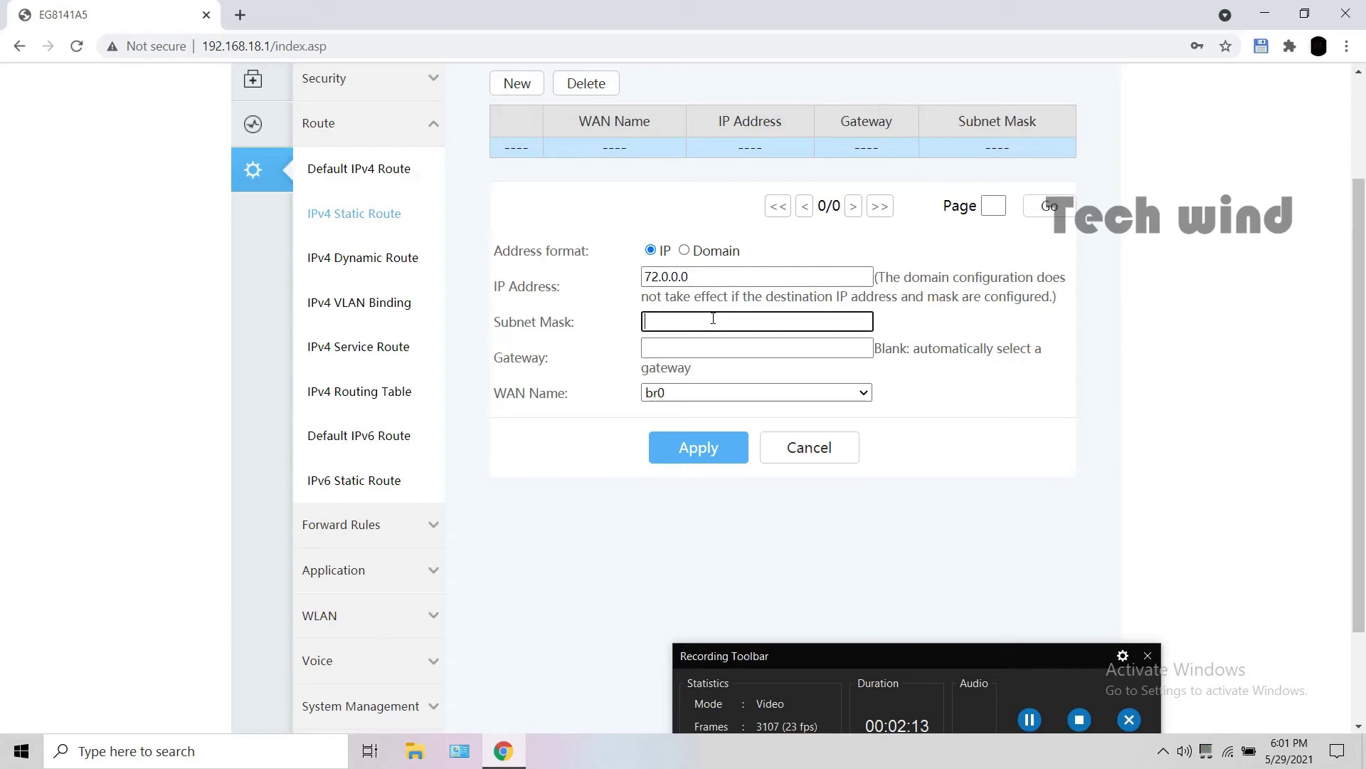
type("255.0.0.0")
left_click(701, 350)
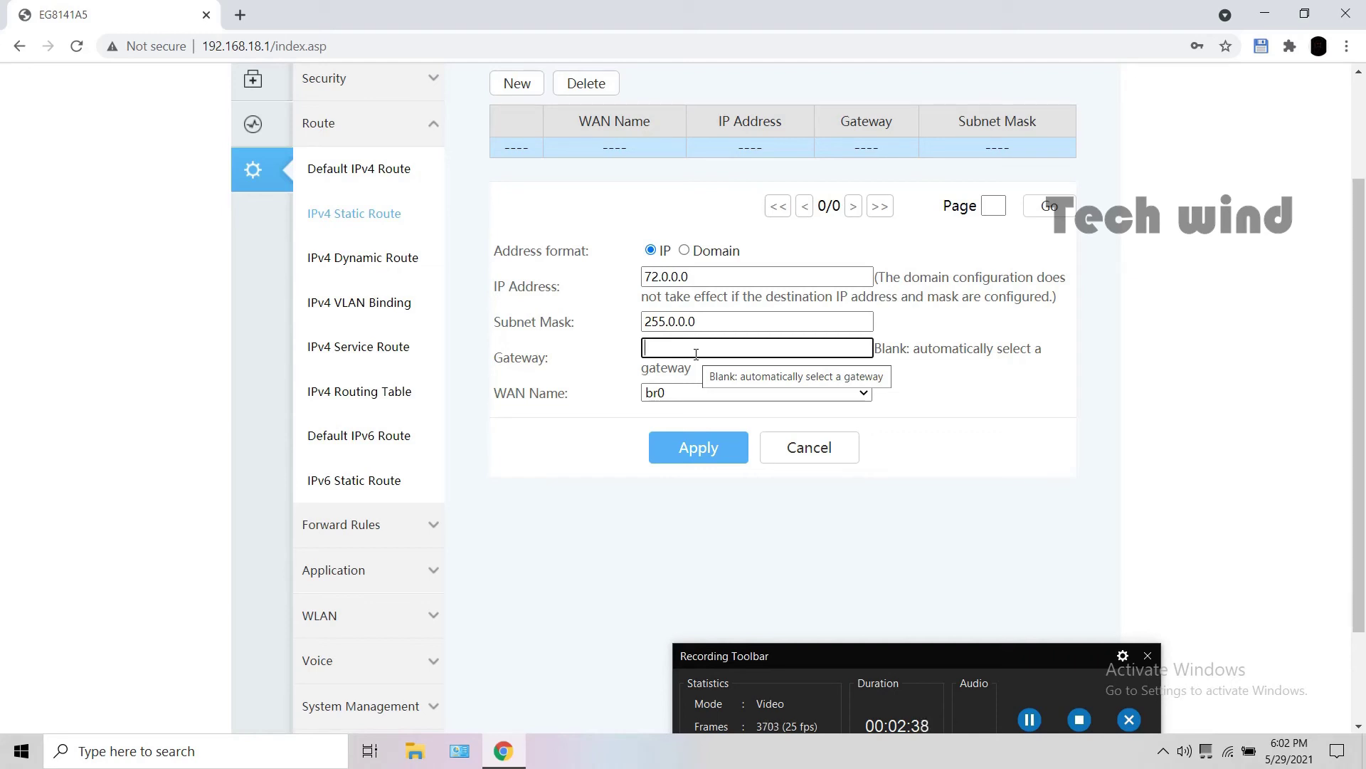
type("192")
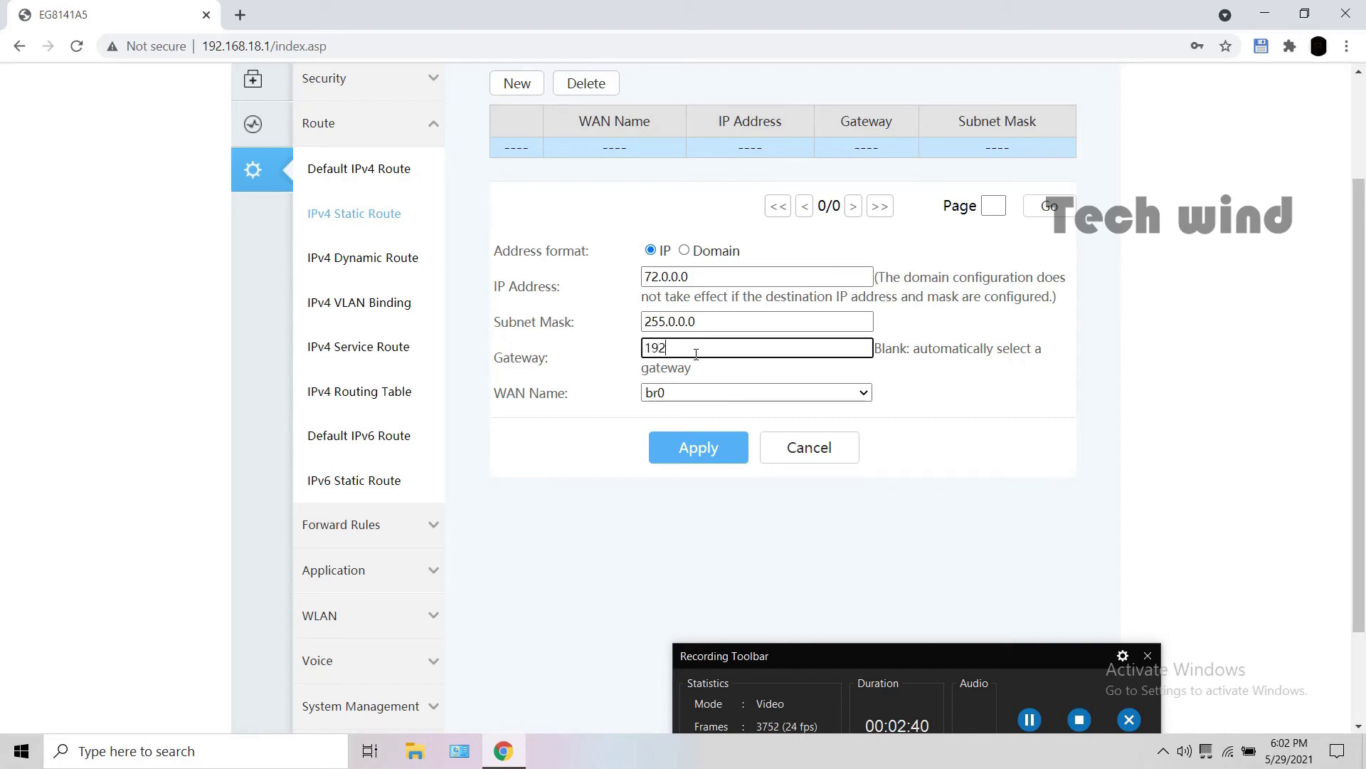
type(".168.1.1")
Step: Set the route's WAN Name to 2_VOIP_R_VID_1849, leaving Gateway blank
left_click(689, 395)
left_click(691, 442)
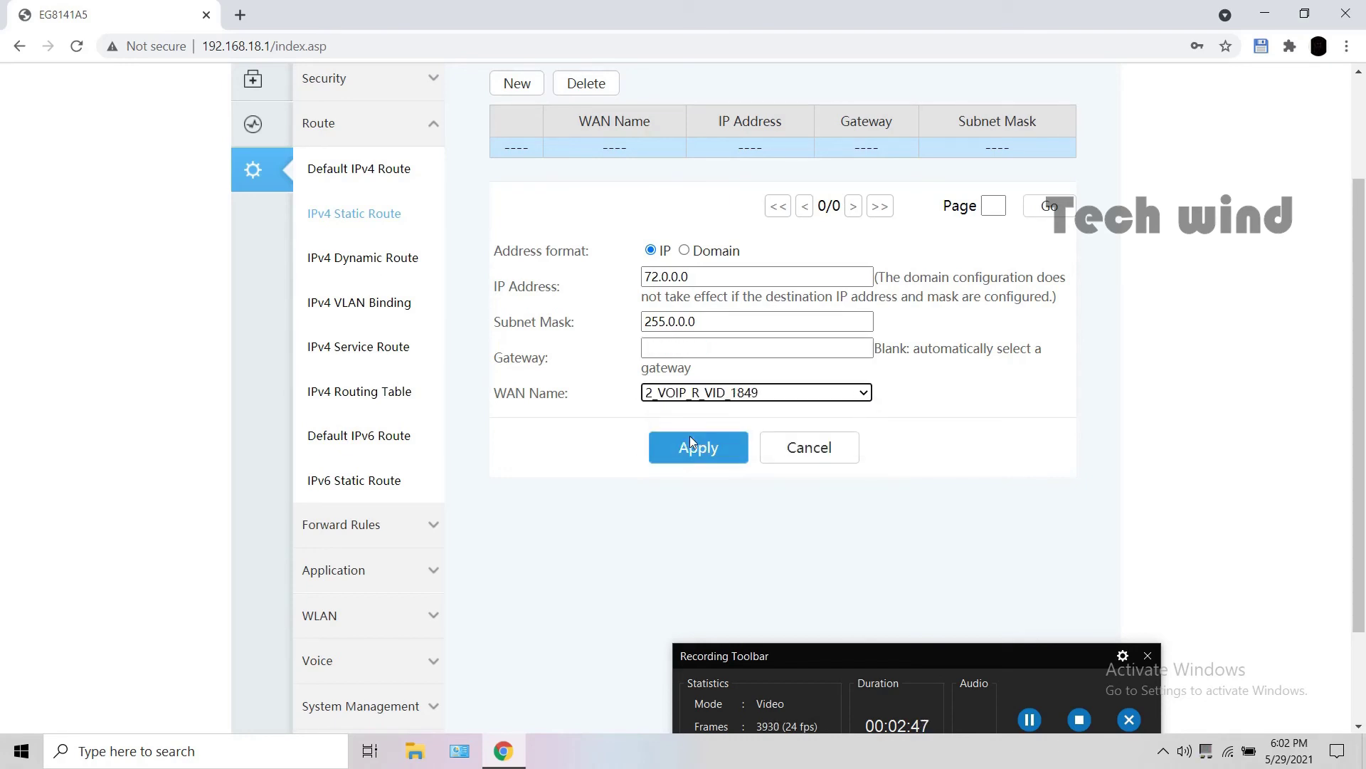
left_click(695, 353)
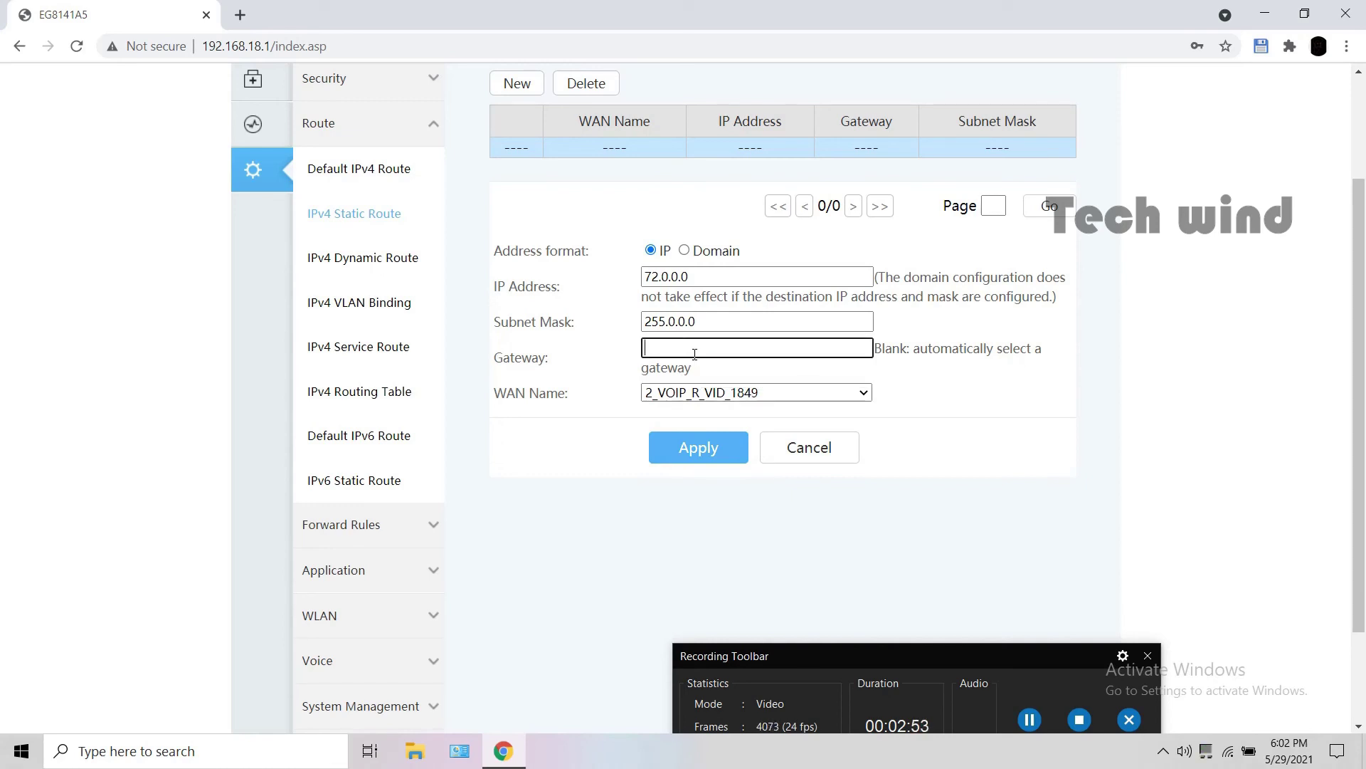